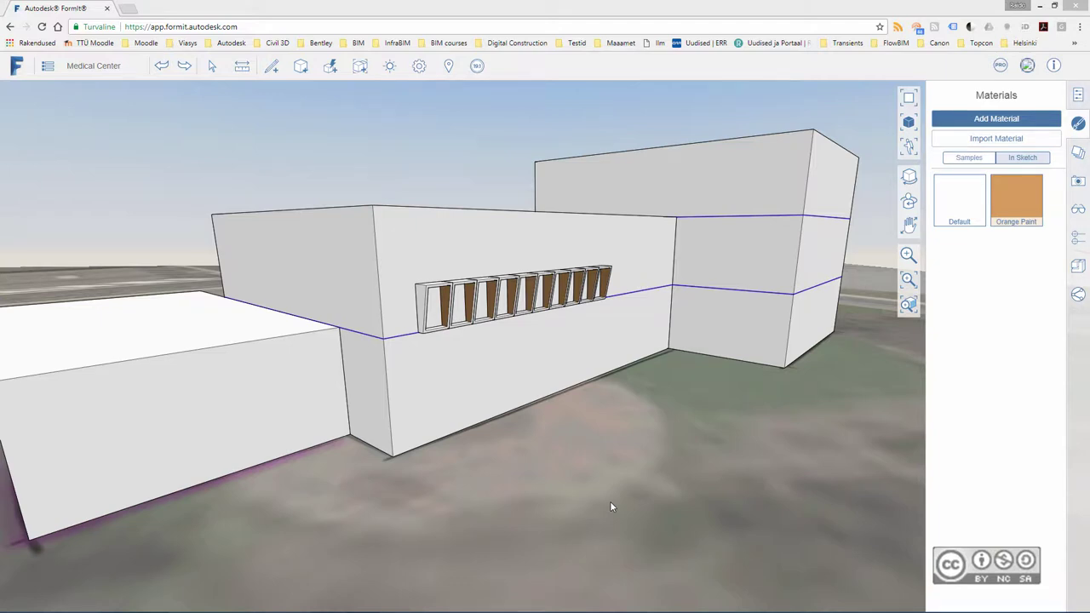
# Select the window-opening group on the Medical Center wall and zoom in on it.
pyautogui.click(456, 301)
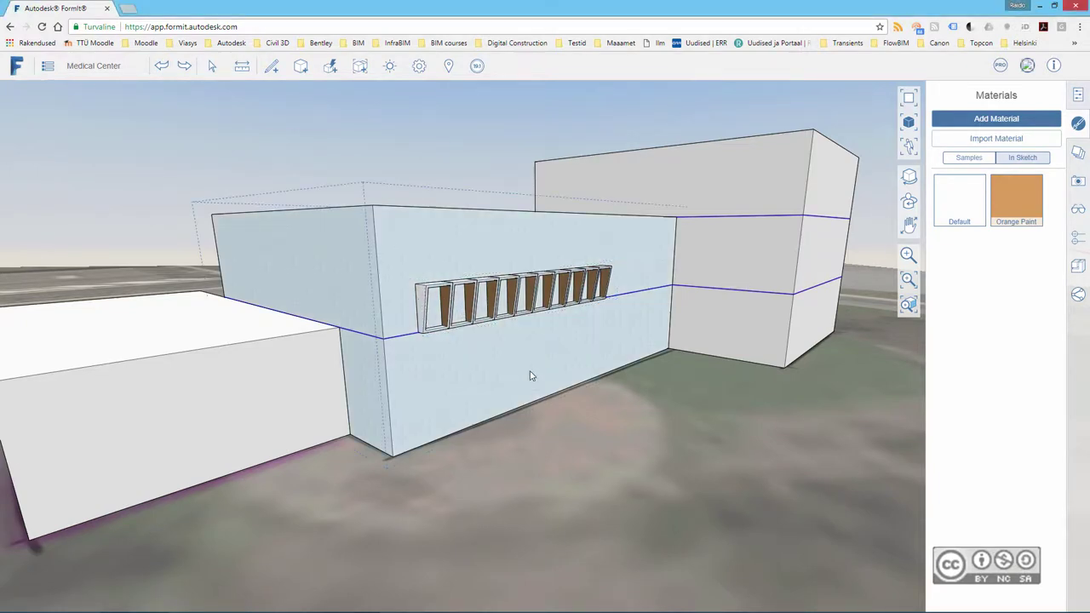
pyautogui.scroll(5, 501, 299)
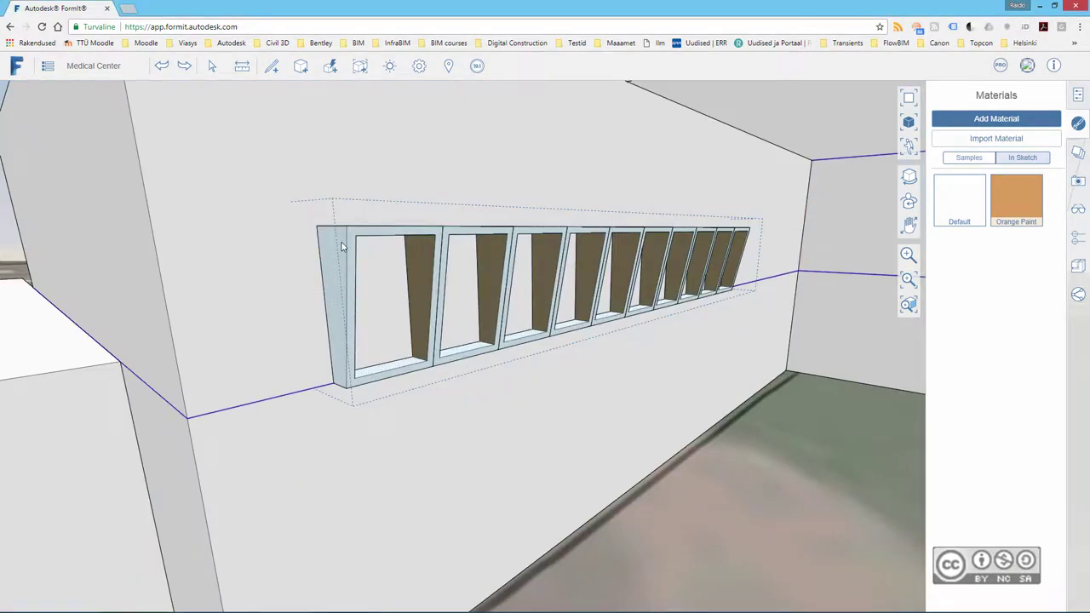
# Enter the window group to edit it alone, zooming in closer.
pyautogui.doubleClick(342, 247)
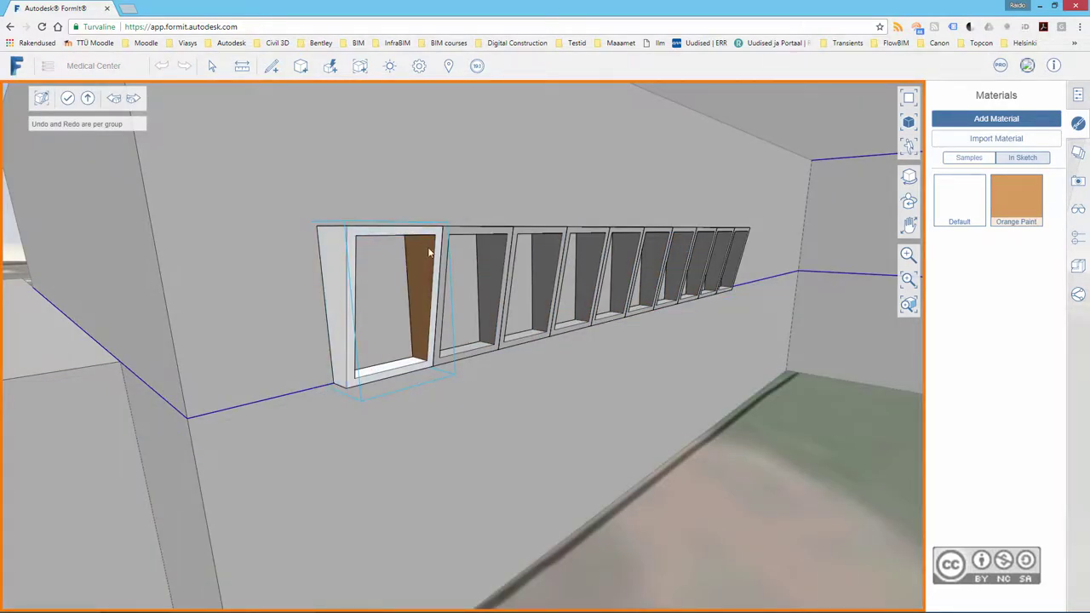
pyautogui.scroll(2, 356, 268)
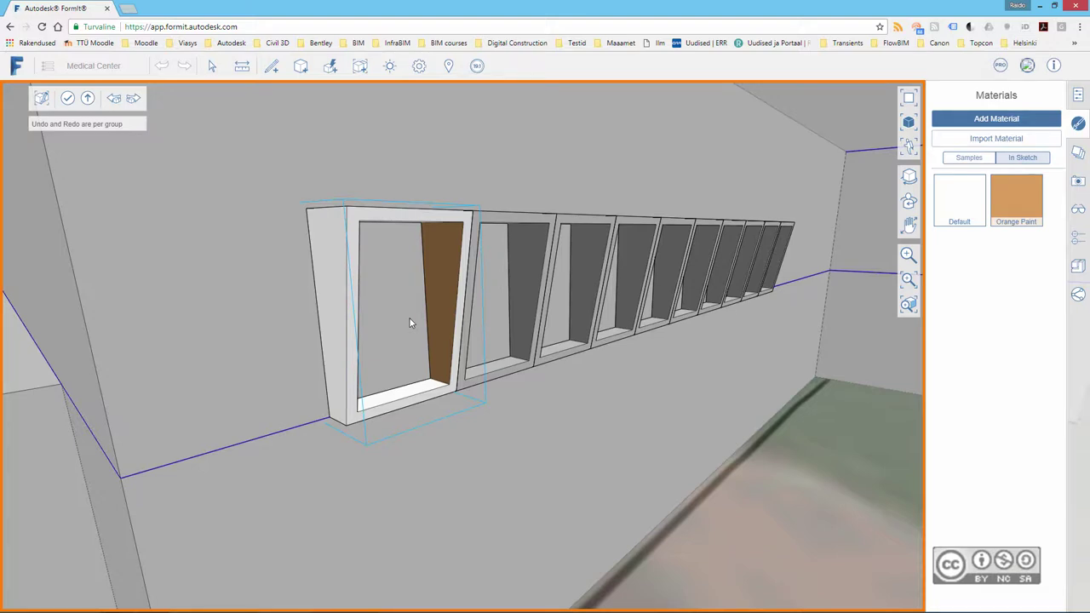
# Draw a rectangle face spanning the first window opening.
pyautogui.click(271, 68)
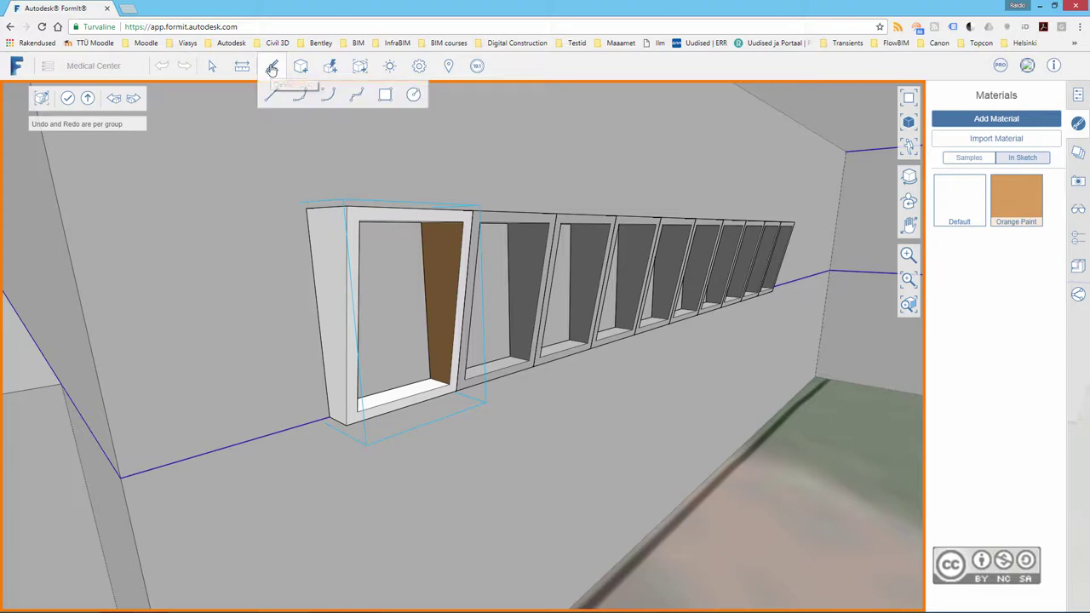
pyautogui.click(387, 100)
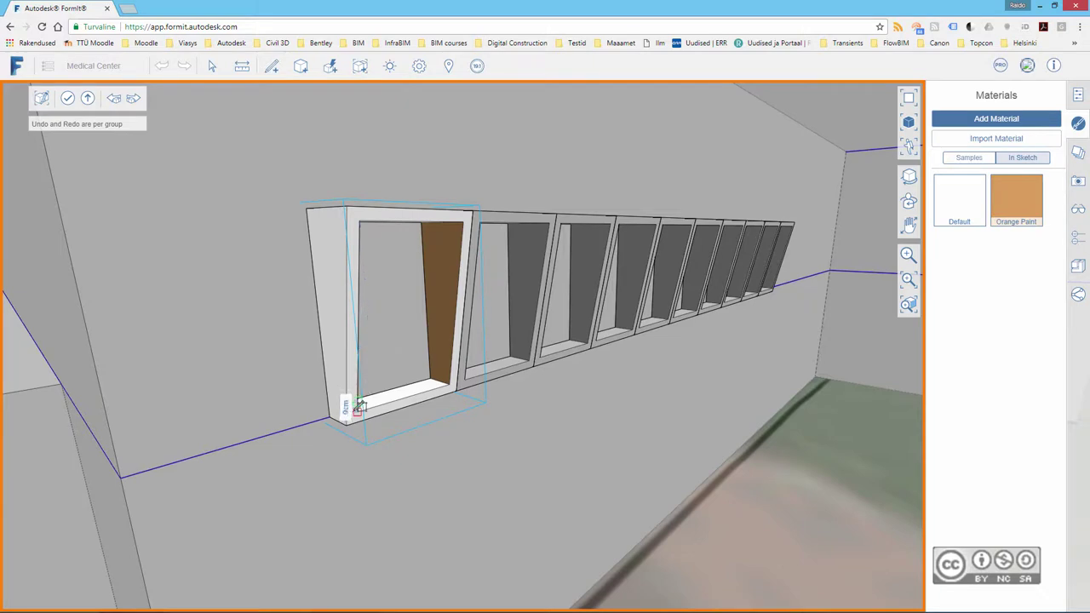
pyautogui.click(357, 411)
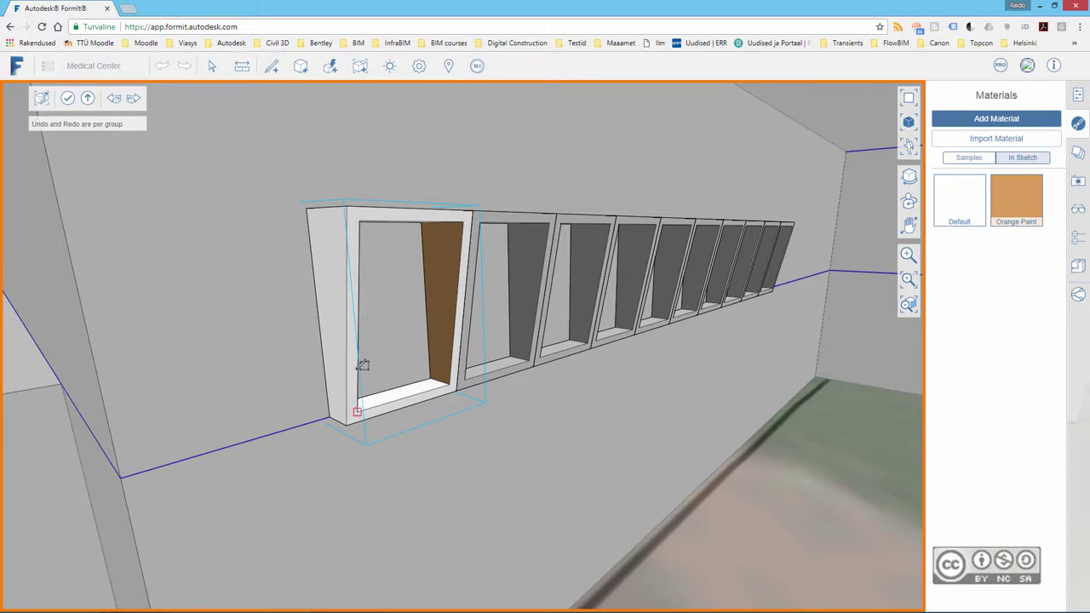
pyautogui.click(359, 220)
pyautogui.click(465, 218)
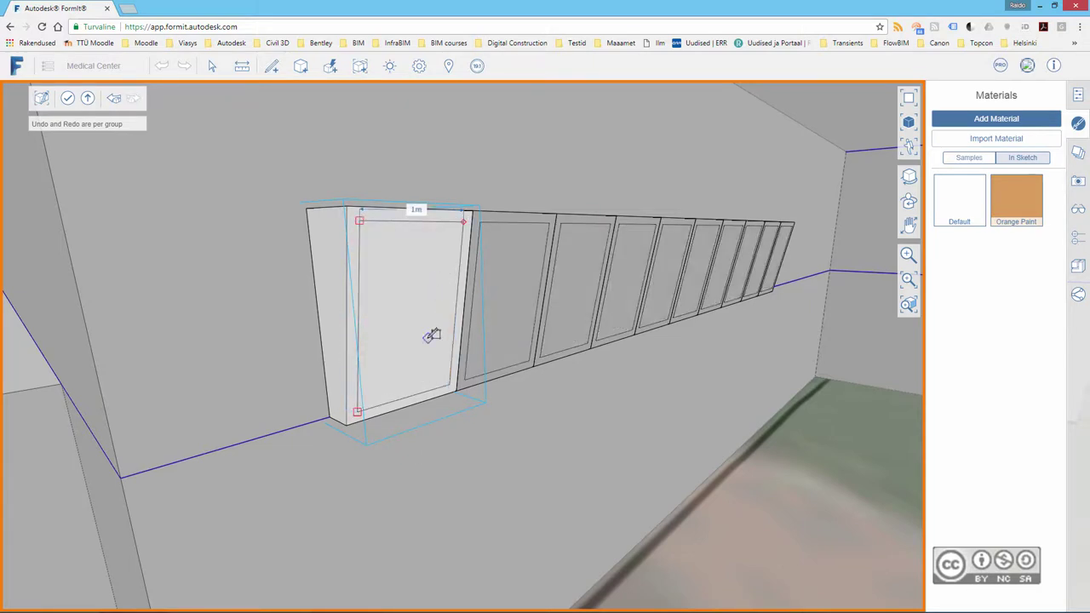
pyautogui.press('Escape')
# Push/Pull the new pane face to set it 0.2 m inside the frame.
pyautogui.click(403, 293)
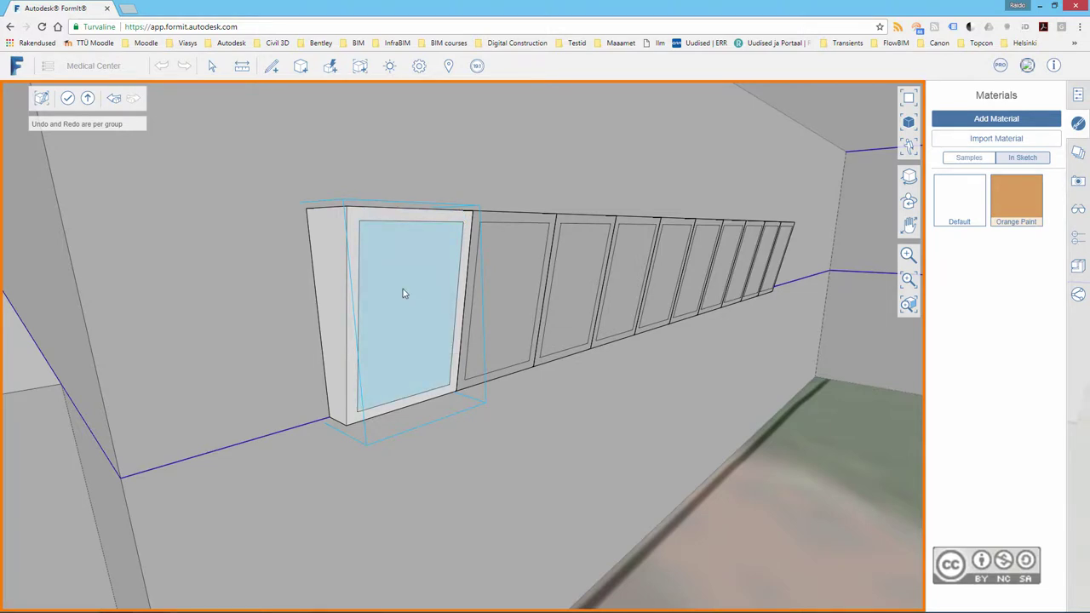
pyautogui.press('p')
pyautogui.press('t')
pyautogui.moveTo(412, 319); pyautogui.dragTo(398, 331)
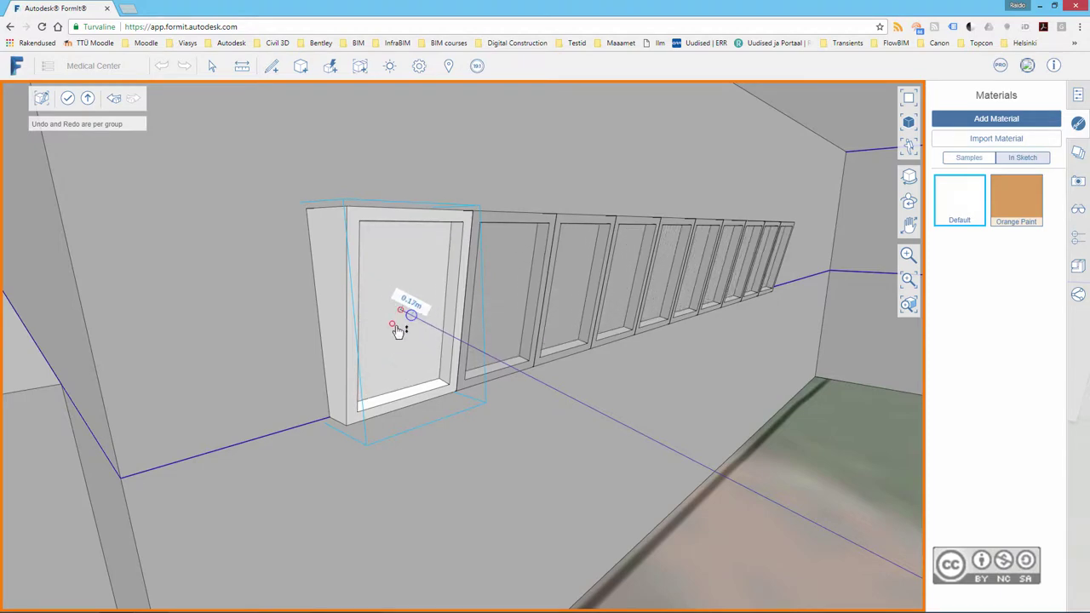
pyautogui.press('Tab')
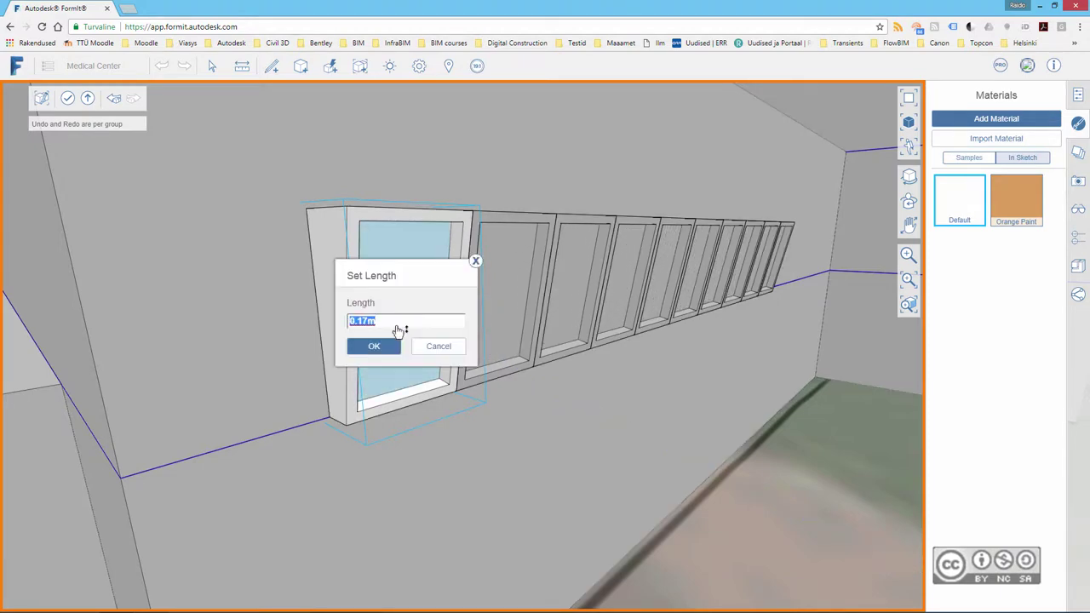
pyautogui.write('0.2')
pyautogui.click(379, 349)
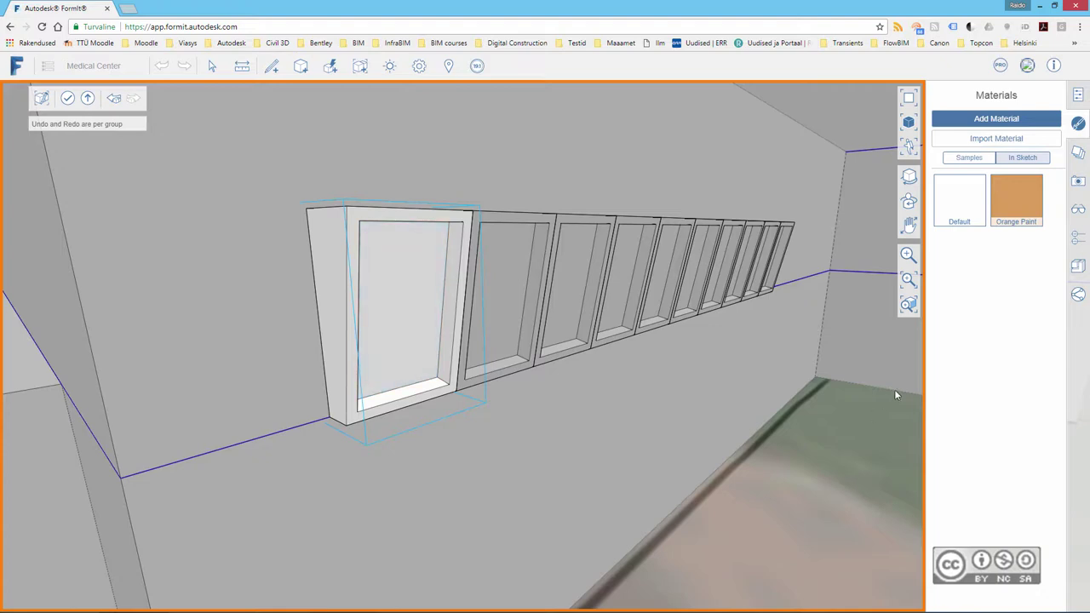
# Create a new material and load windowRender.jpg as its texture image.
pyautogui.click(995, 121)
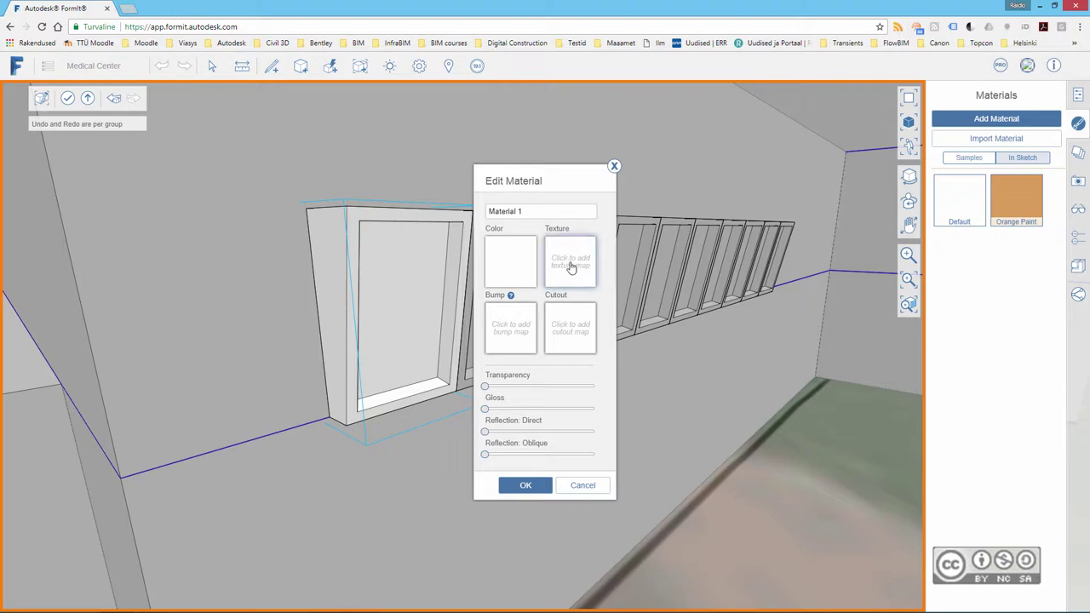
pyautogui.click(571, 267)
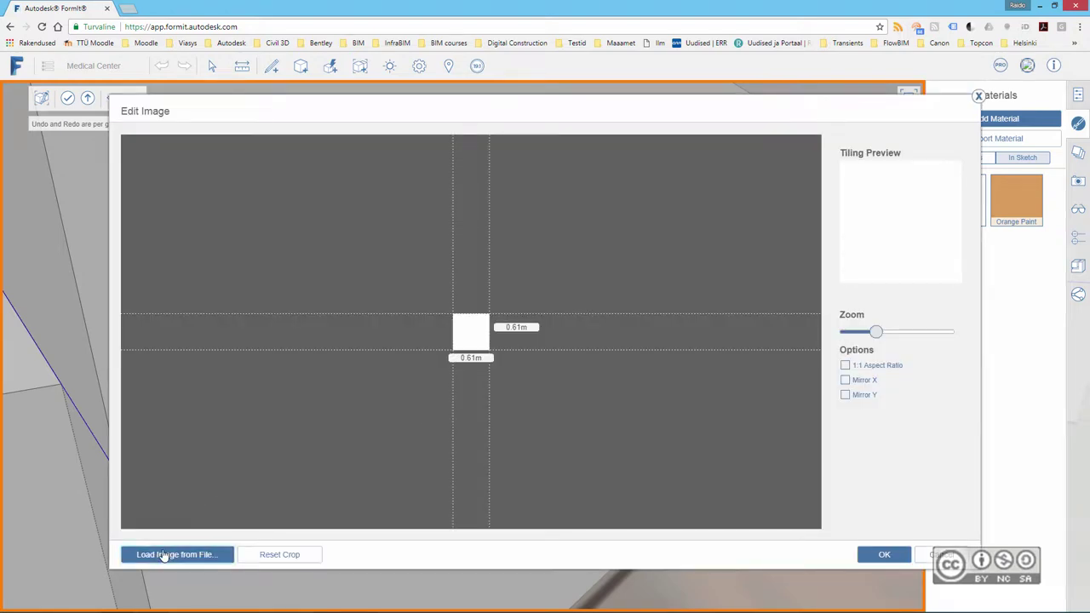
pyautogui.click(187, 558)
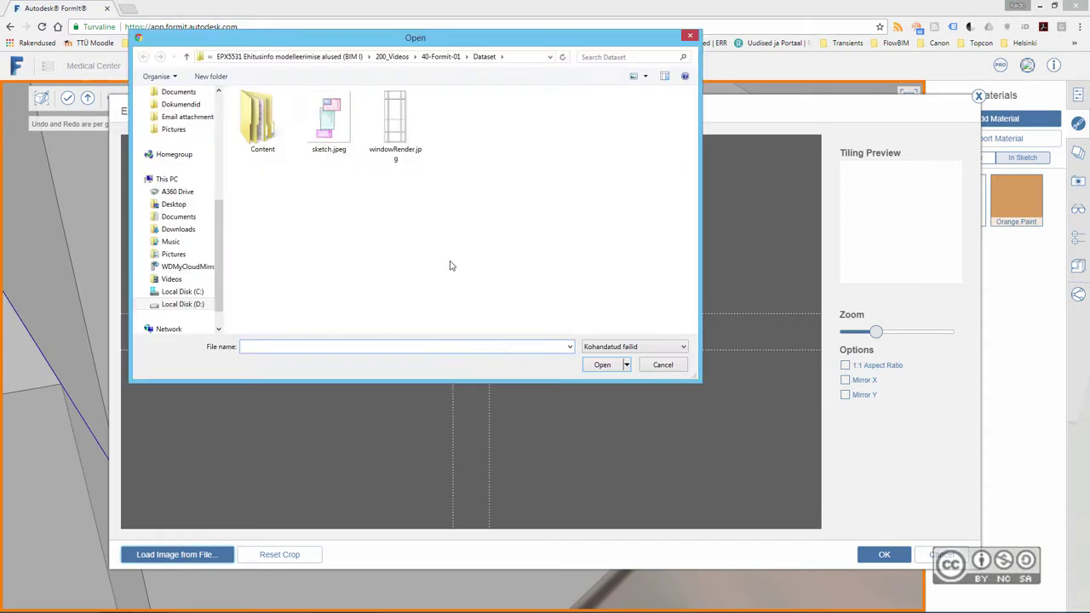
pyautogui.click(395, 124)
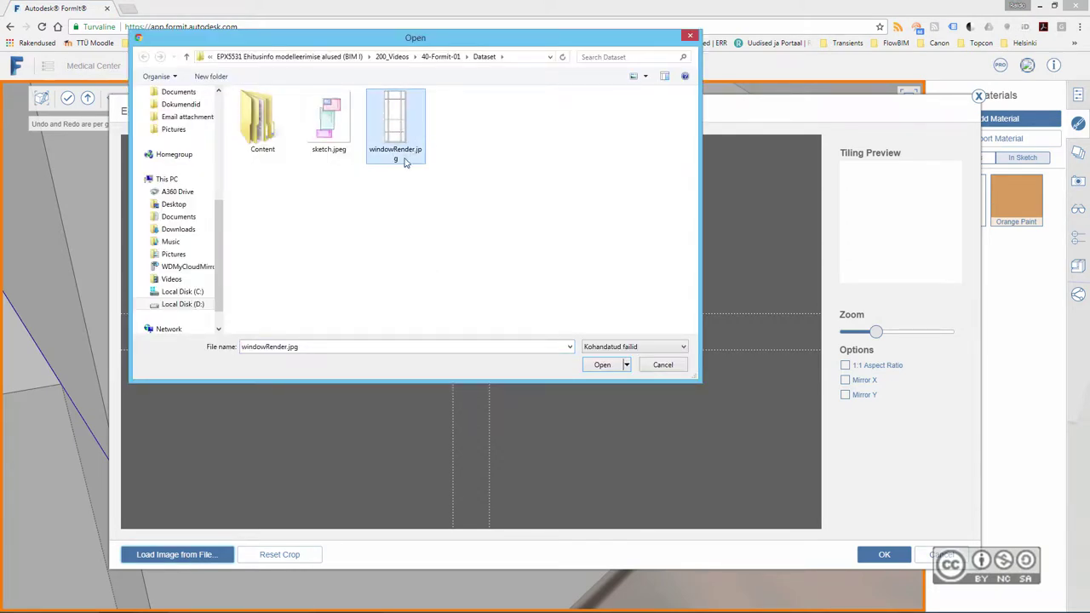
pyautogui.click(598, 365)
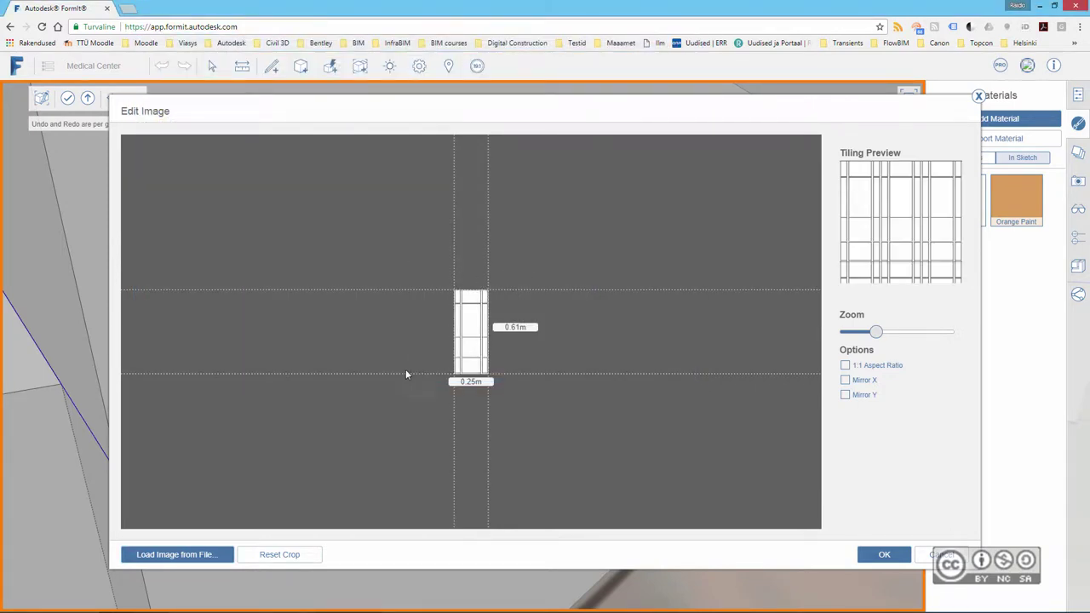
# Size the windowRender.jpg texture to 3.6 m tall by 1.46 m wide.
pyautogui.click(514, 327)
pyautogui.press('BackSpace')
pyautogui.click(460, 382)
pyautogui.click(524, 402)
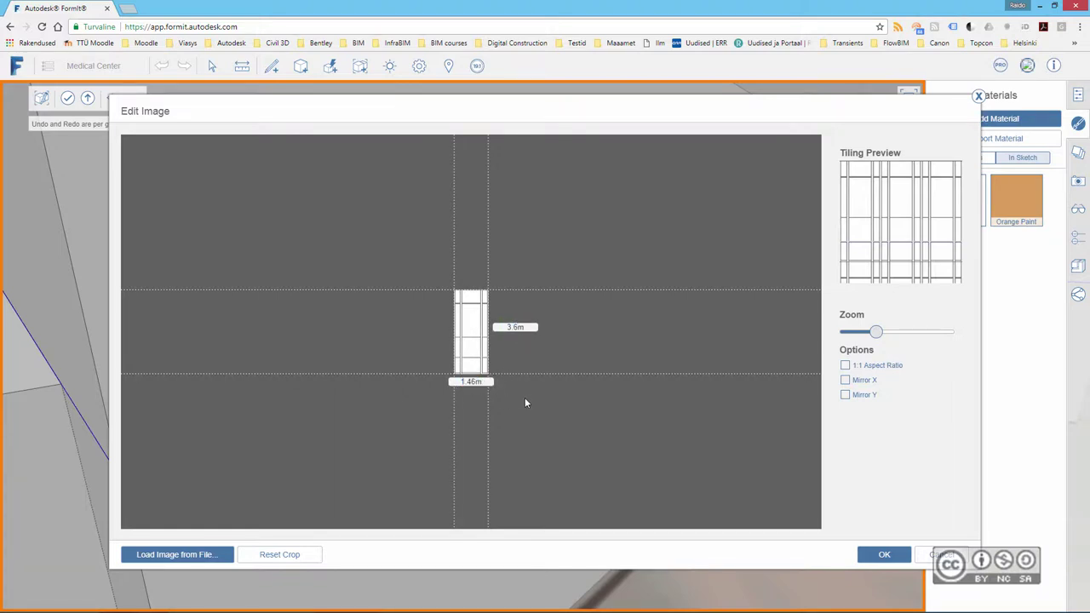
# Give Material 1 about 25% transparency and blue colour 0,128,192, then save it.
pyautogui.click(884, 554)
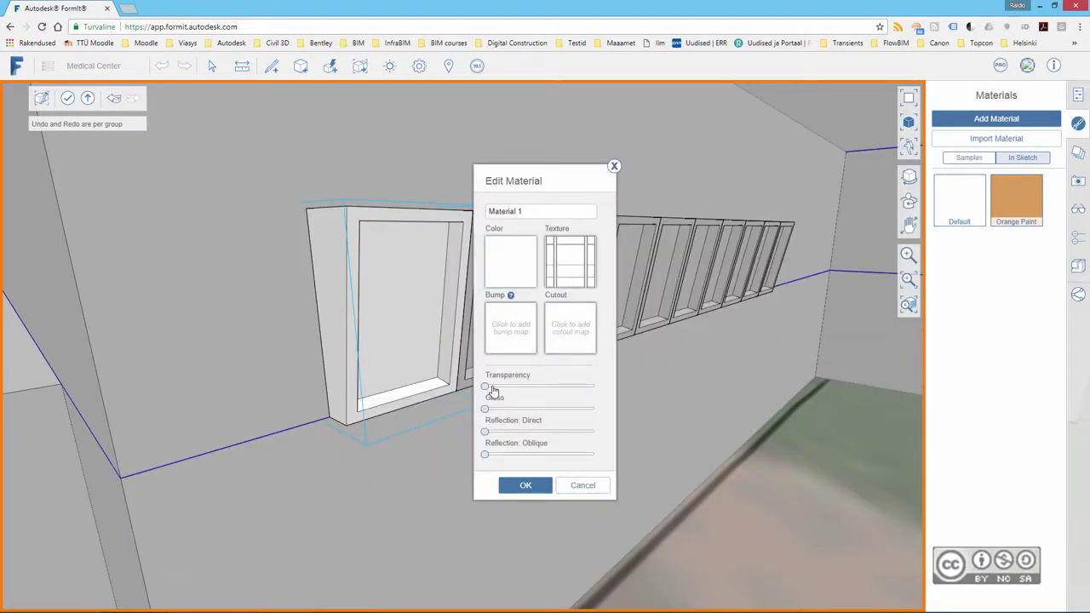
pyautogui.moveTo(484, 387); pyautogui.dragTo(513, 386)
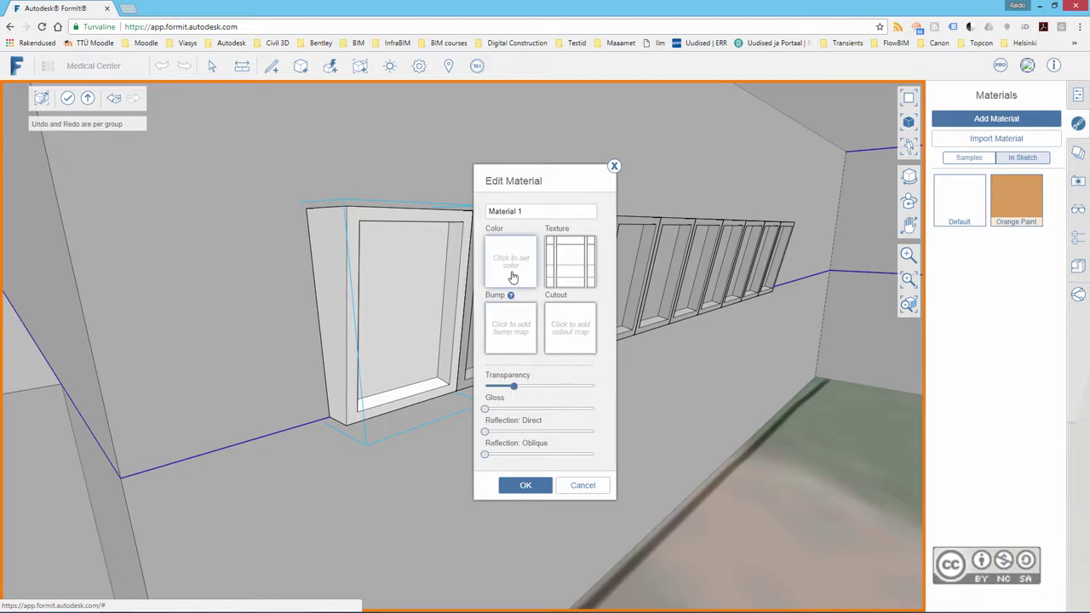
pyautogui.moveTo(570, 261)
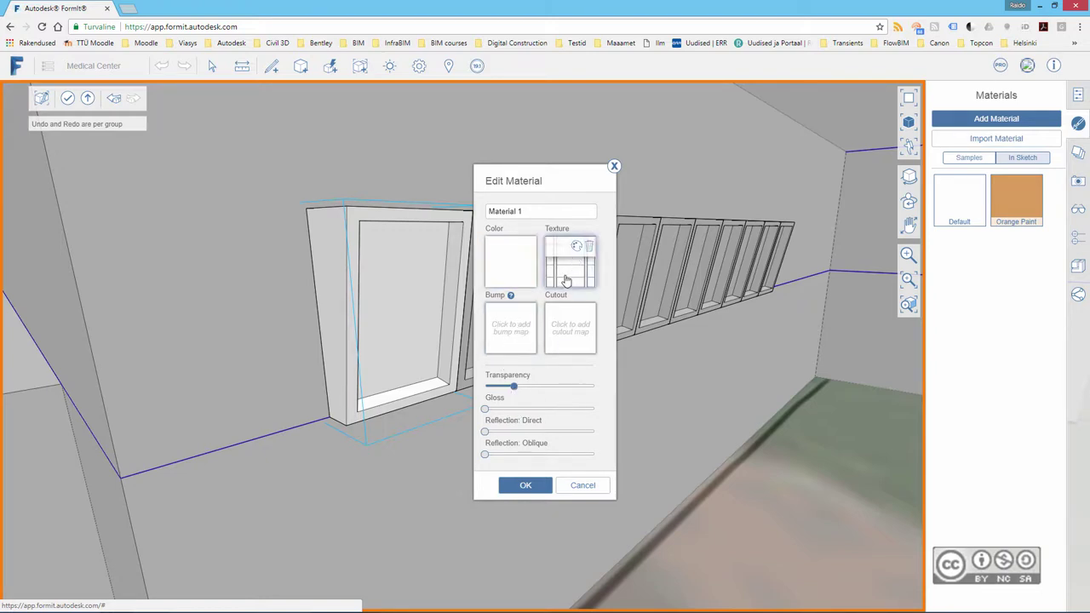
pyautogui.click(507, 259)
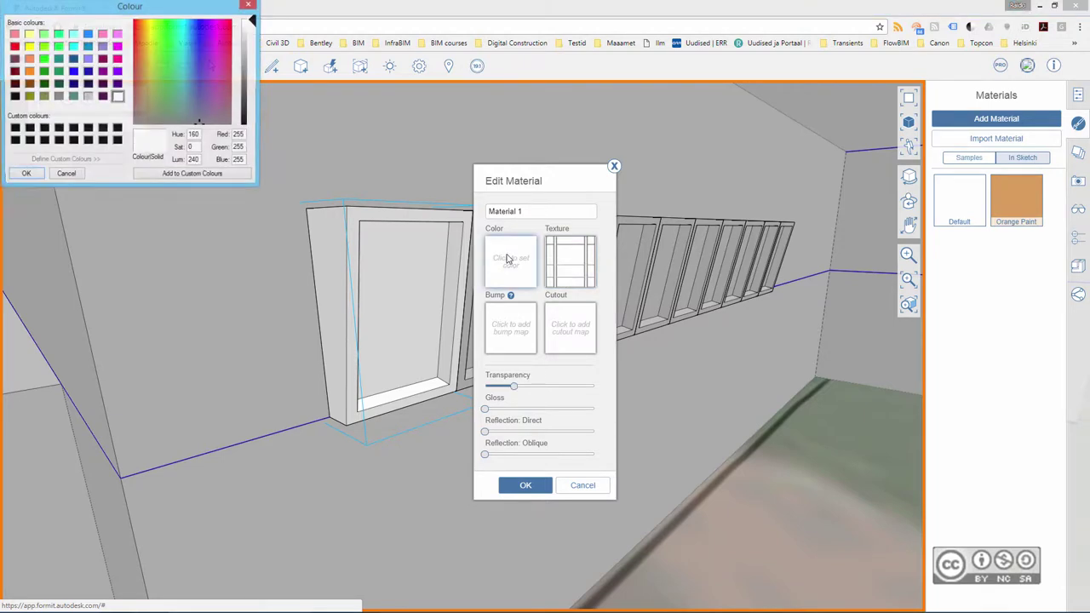
pyautogui.click(88, 46)
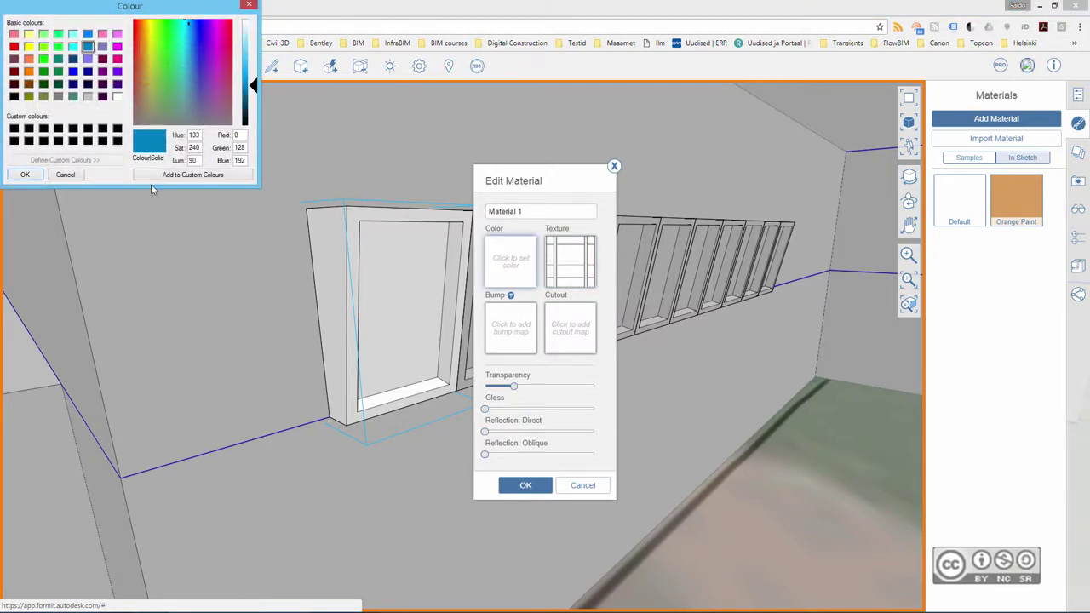
pyautogui.click(25, 174)
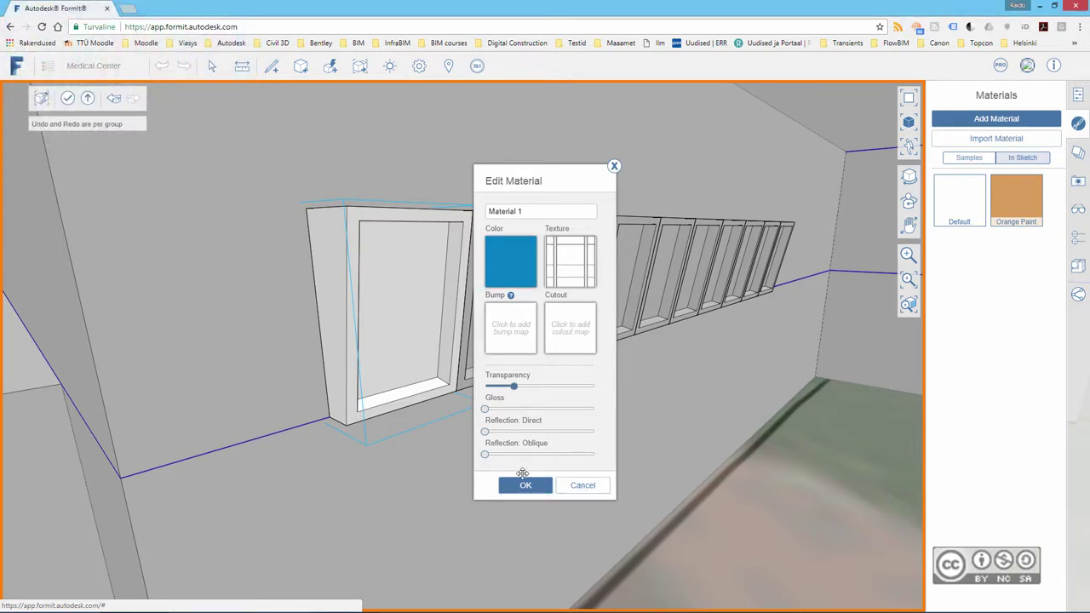
pyautogui.click(526, 489)
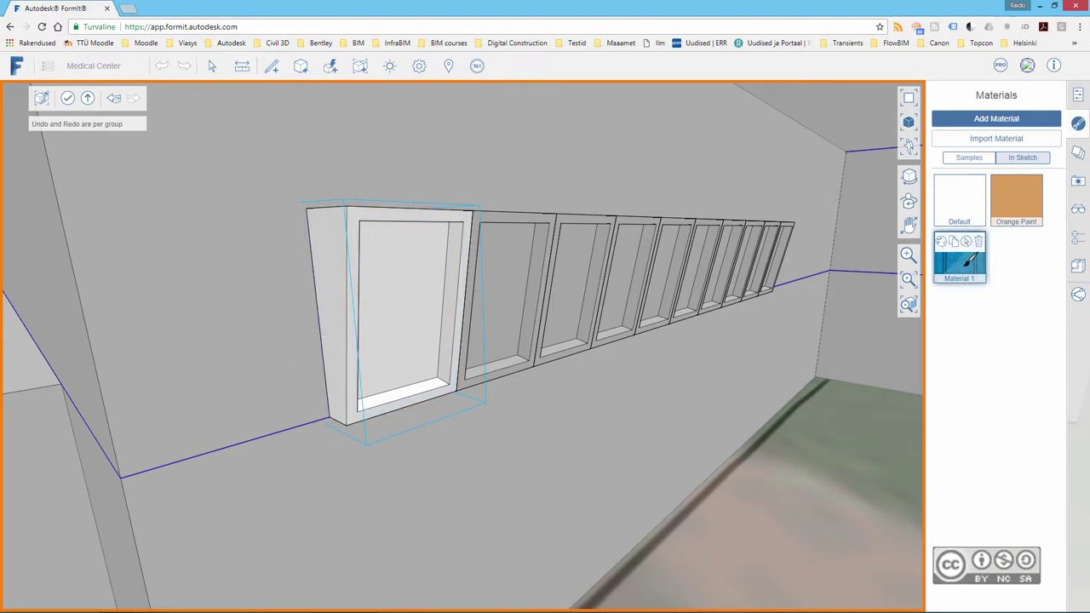
# Paint the first window's glass pane with Material 1 and orbit toward the window row.
pyautogui.moveTo(960, 257)
pyautogui.click(961, 260)
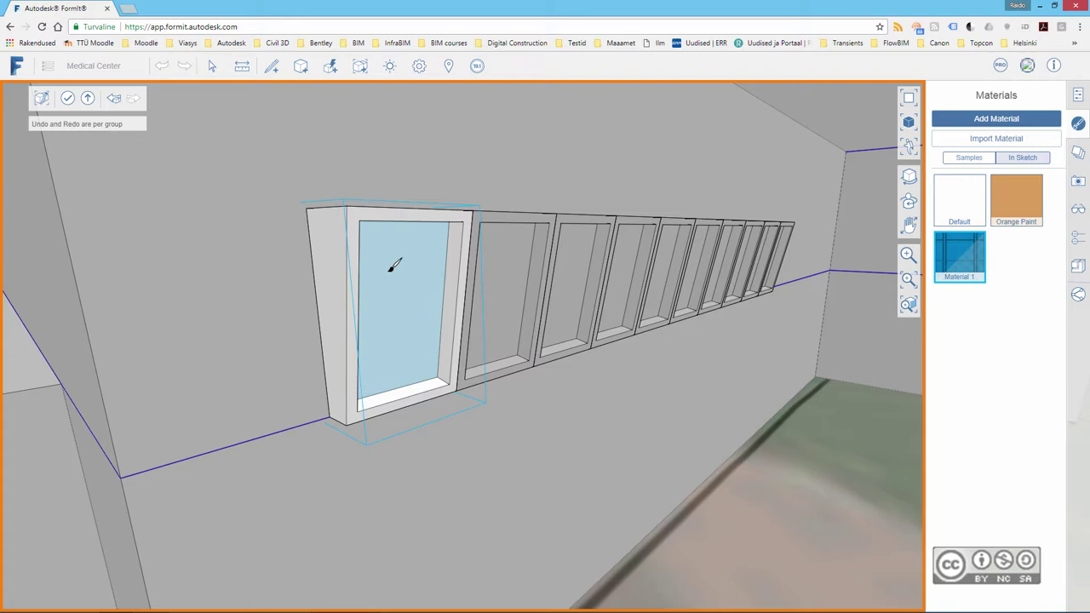
pyautogui.click(416, 312)
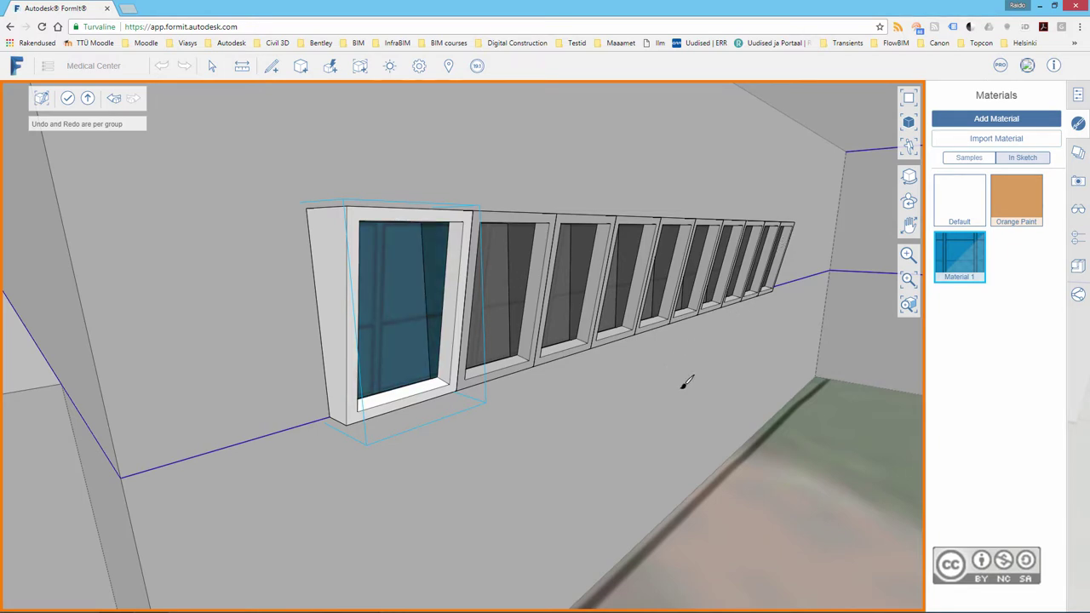
pyautogui.moveTo(677, 390)
pyautogui.mouseDown(button='middle')
pyautogui.moveTo(602, 375)
pyautogui.moveTo(582, 383)
pyautogui.moveTo(621, 378)
pyautogui.moveTo(647, 397)
pyautogui.moveTo(993, 360)
pyautogui.mouseUp(button='middle')
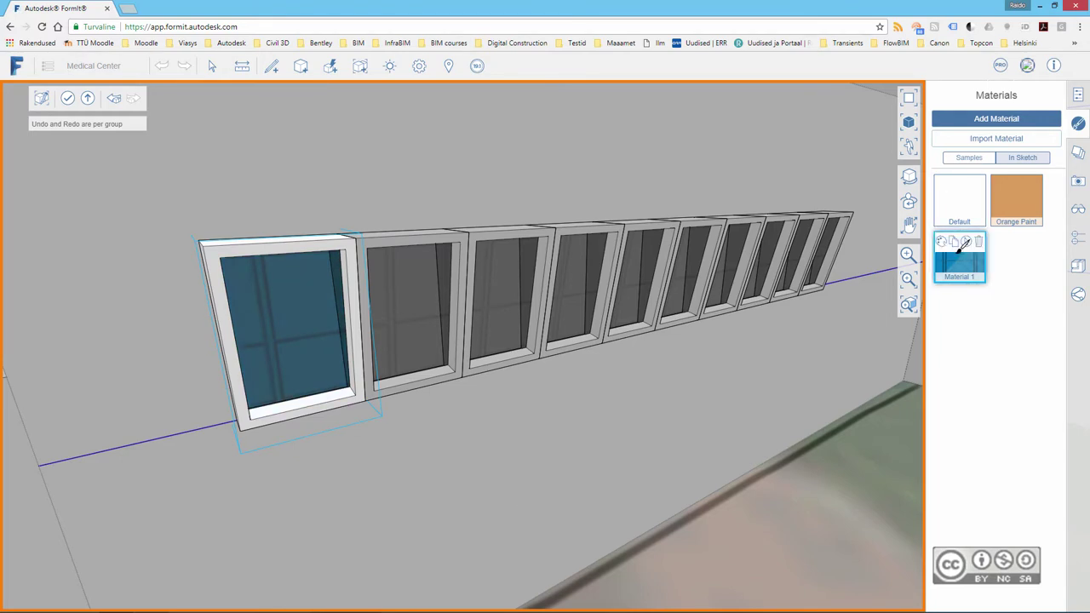
# Resize Material 1's texture to a 1 m by 1 m tile at 1:1 aspect ratio.
pyautogui.moveTo(959, 255)
pyautogui.click(942, 243)
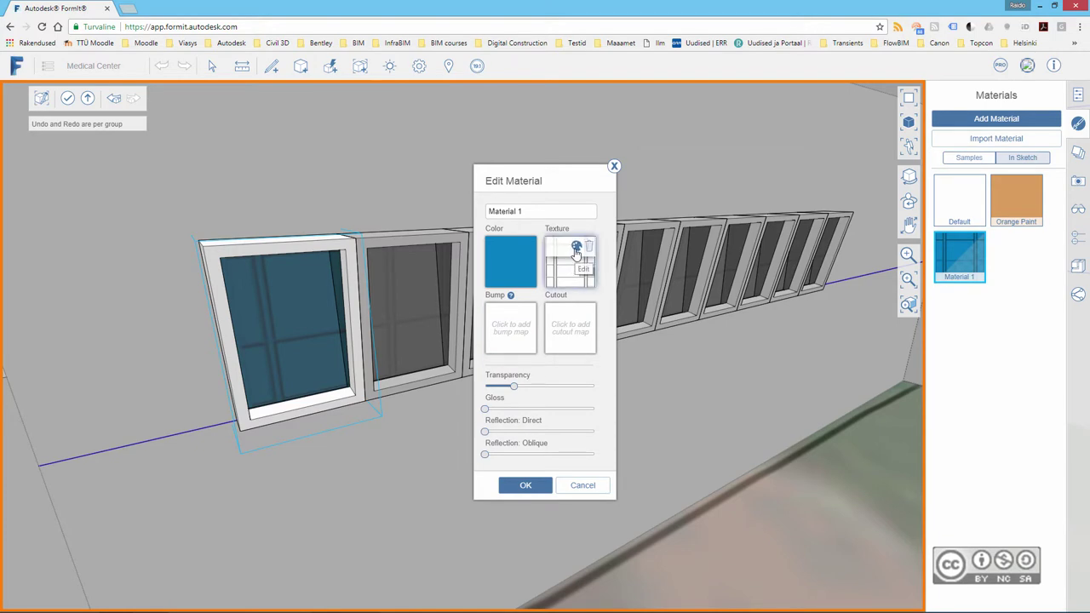
pyautogui.click(577, 248)
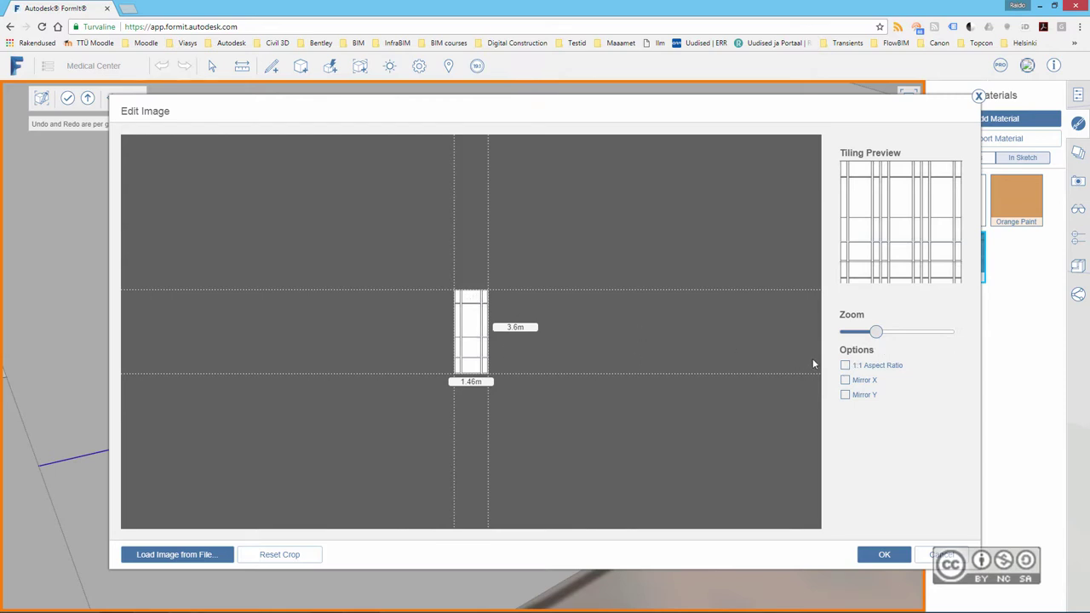
pyautogui.click(844, 366)
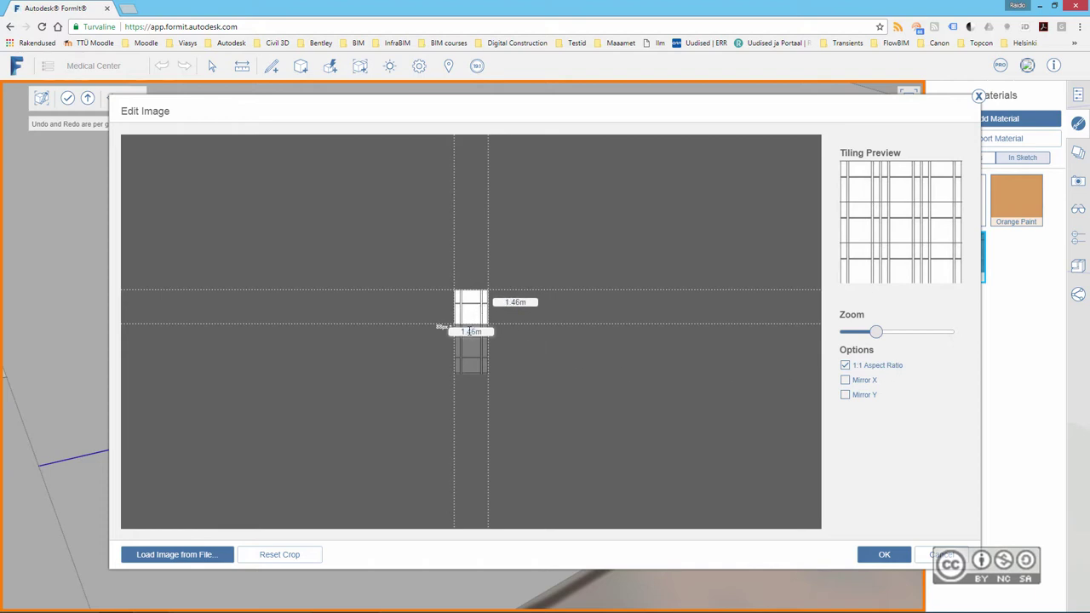
pyautogui.write('1')
pyautogui.press('Tab')
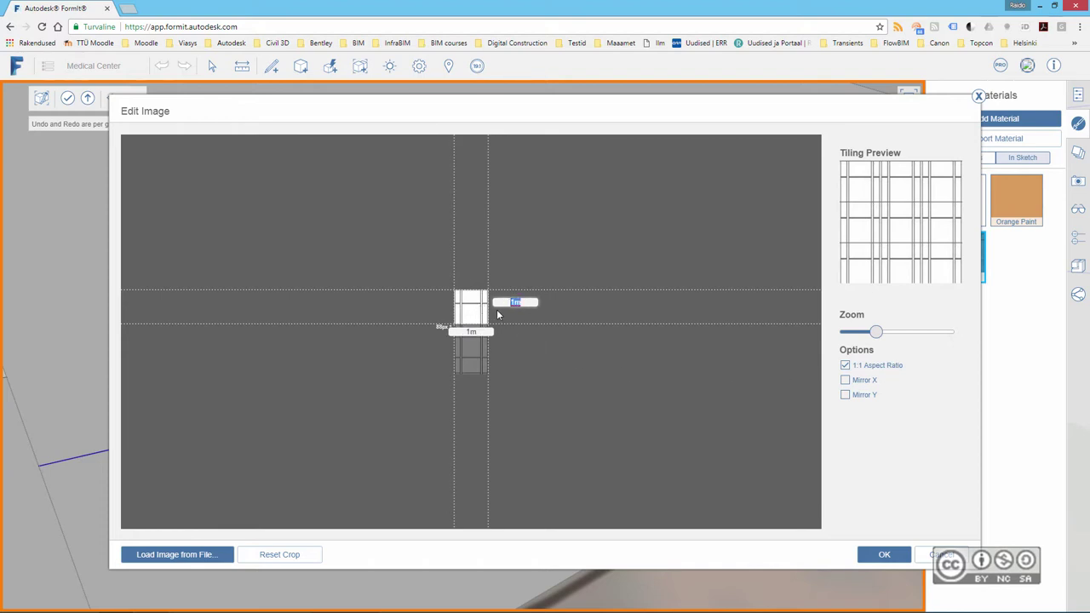
pyautogui.click(522, 325)
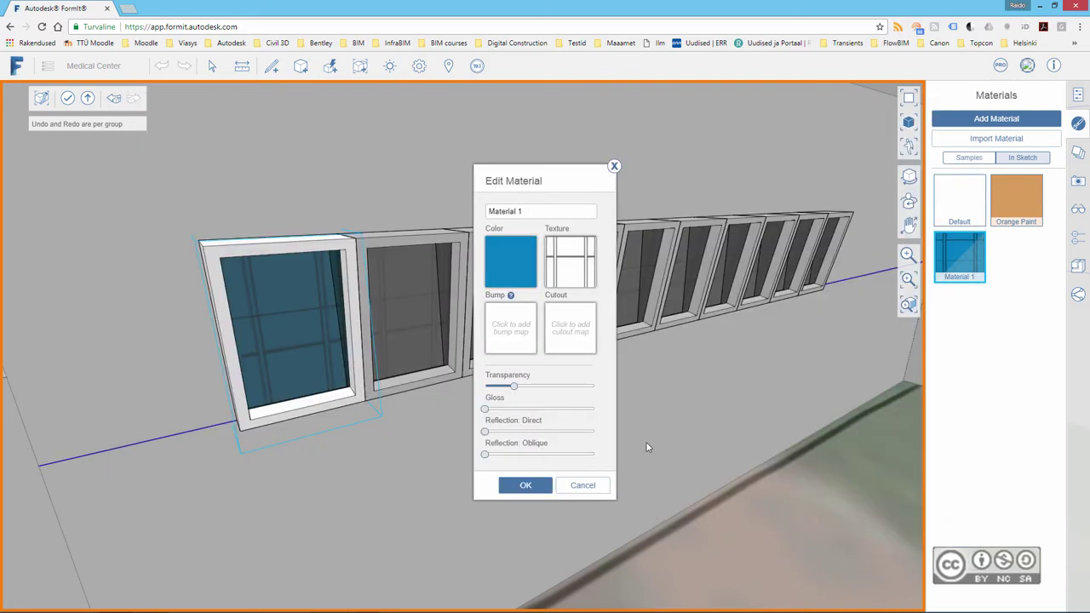
pyautogui.click(879, 554)
pyautogui.click(526, 485)
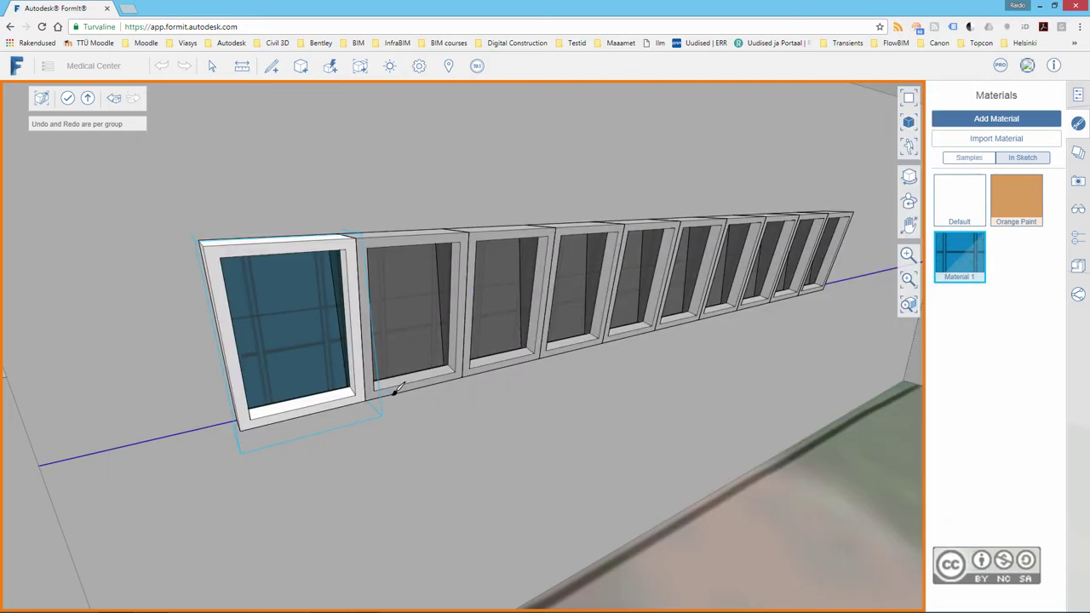
# Orbit toward the windows, then leave group editing for an aerial view of the building.
pyautogui.moveTo(403, 408)
pyautogui.keyDown('shift'); pyautogui.mouseDown(button='middle')
pyautogui.moveTo(343, 369)
pyautogui.moveTo(385, 377)
pyautogui.moveTo(432, 407)
pyautogui.moveTo(425, 433)
pyautogui.moveTo(382, 393)
pyautogui.moveTo(409, 394)
pyautogui.moveTo(428, 414)
pyautogui.mouseUp(button='middle'); pyautogui.keyUp('shift')
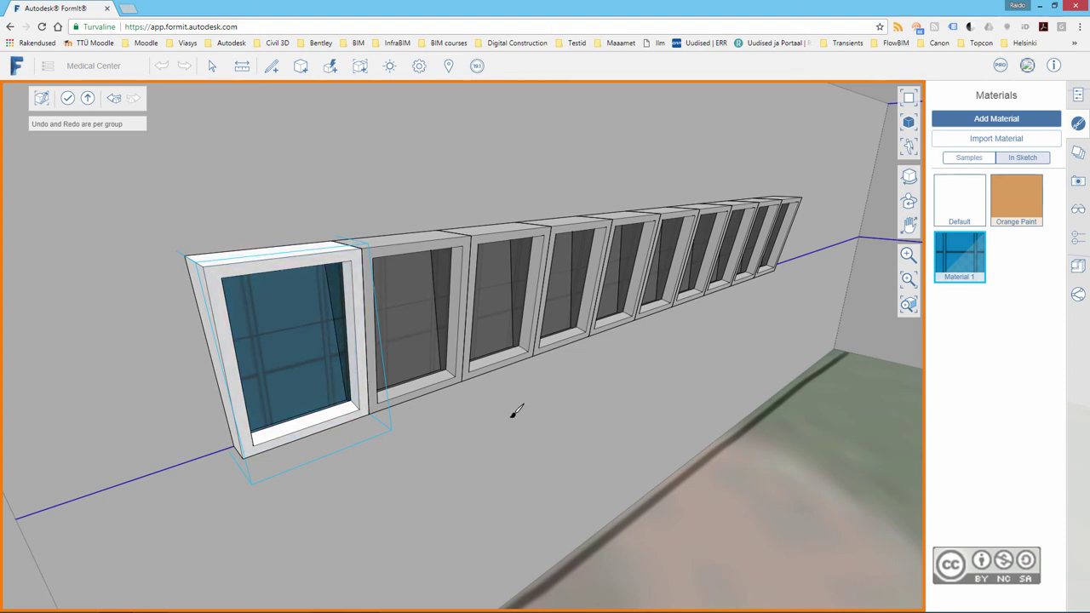
pyautogui.press('Escape')
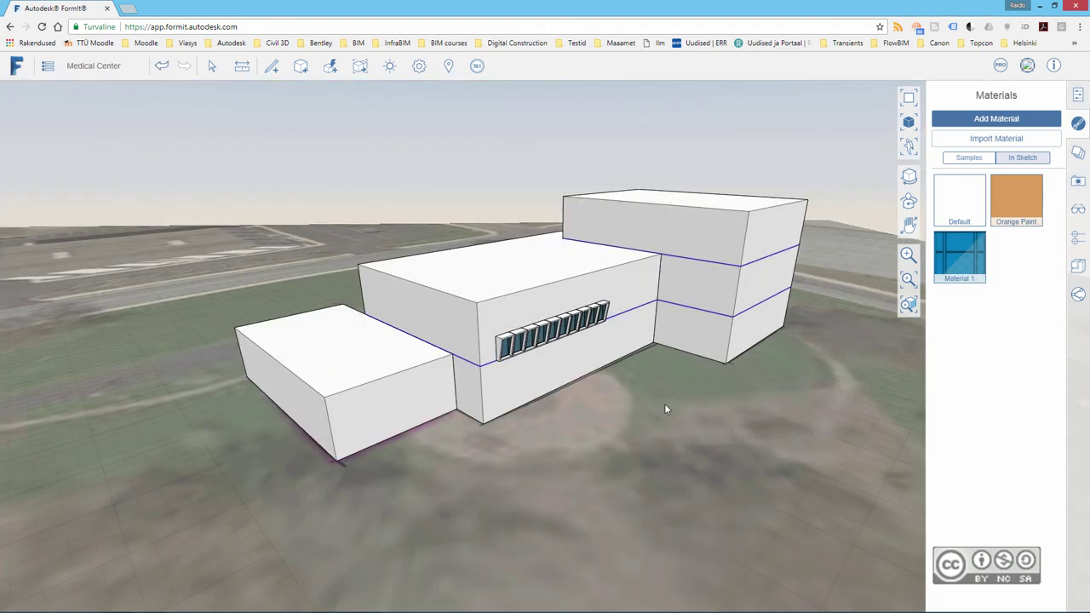